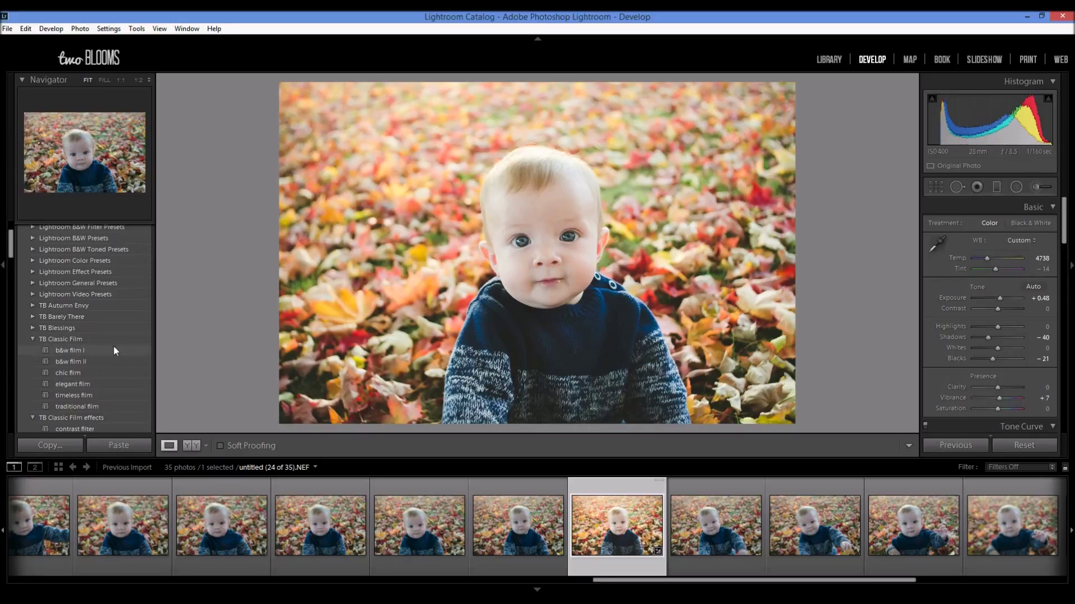
# Compare the edited photo side by side with its original version and look through the neighbouring photos in the filmstrip
pyautogui.click(191, 445)
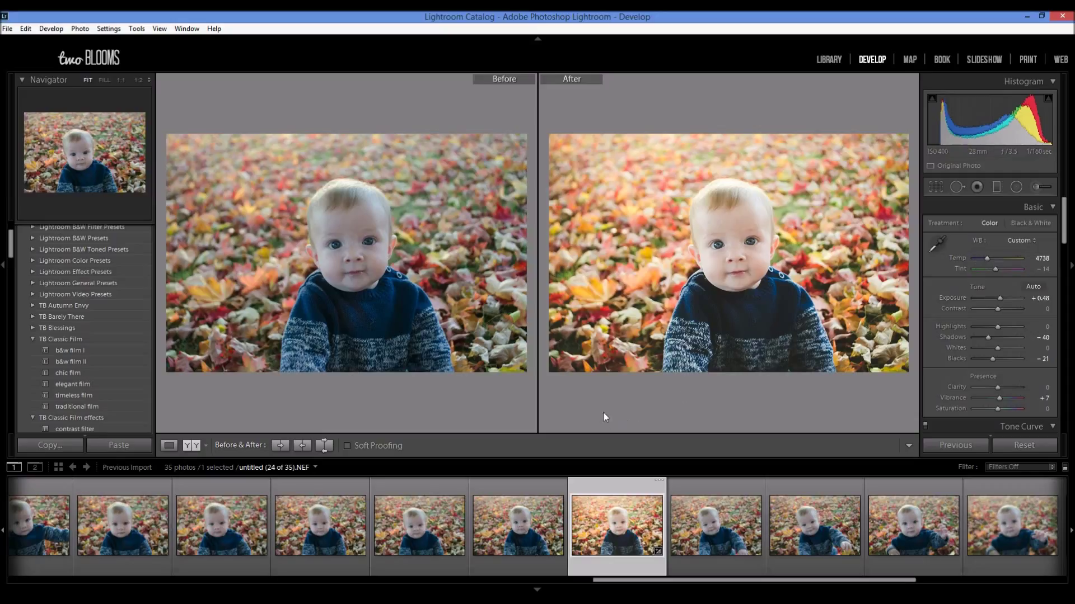
pyautogui.click(165, 447)
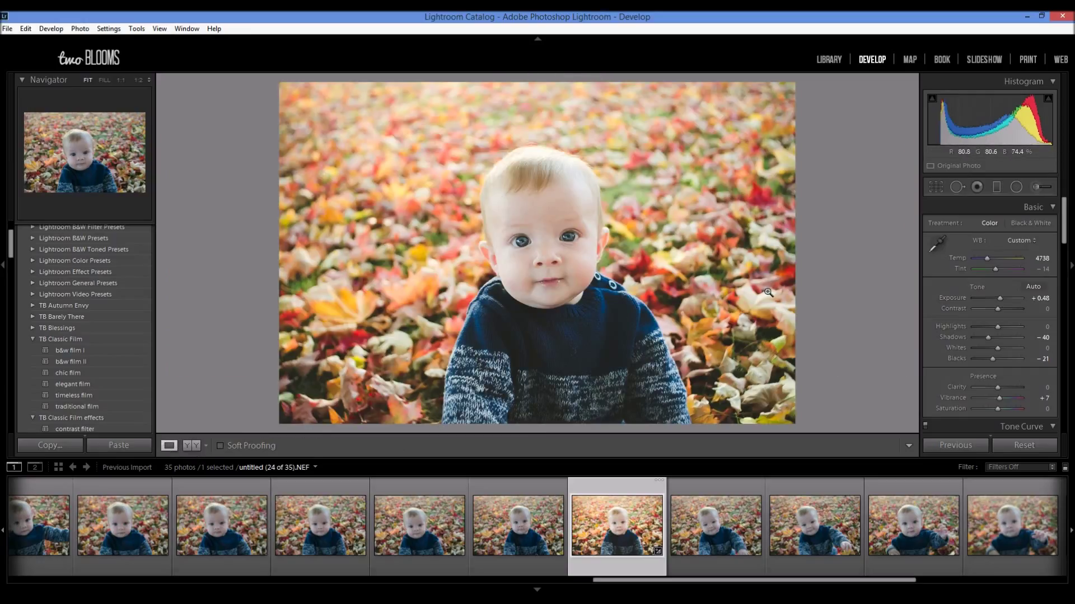
pyautogui.click(505, 502)
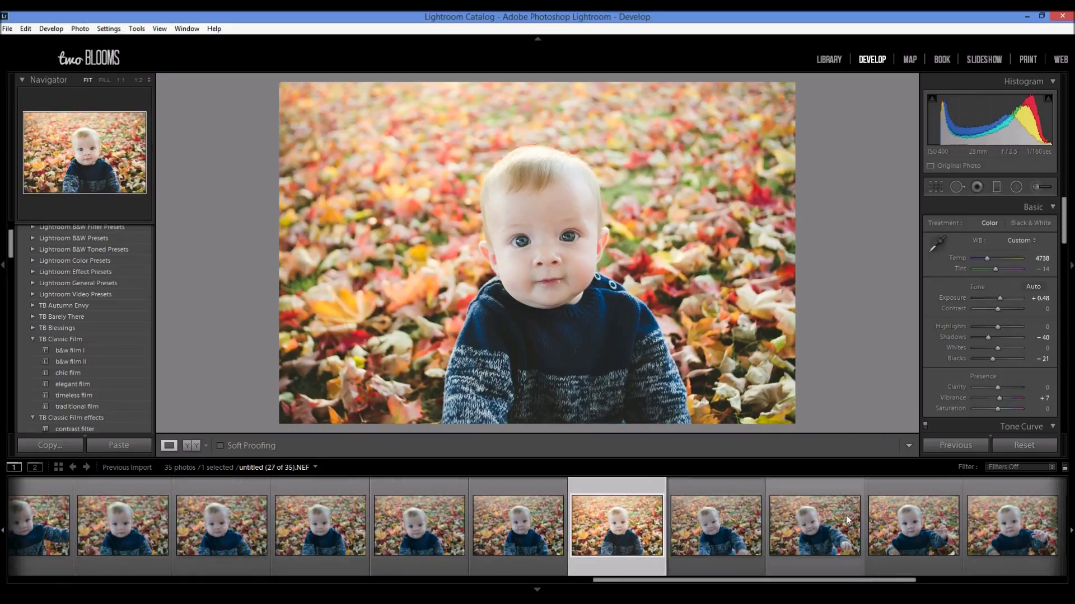
pyautogui.scroll(3, 588, 536)
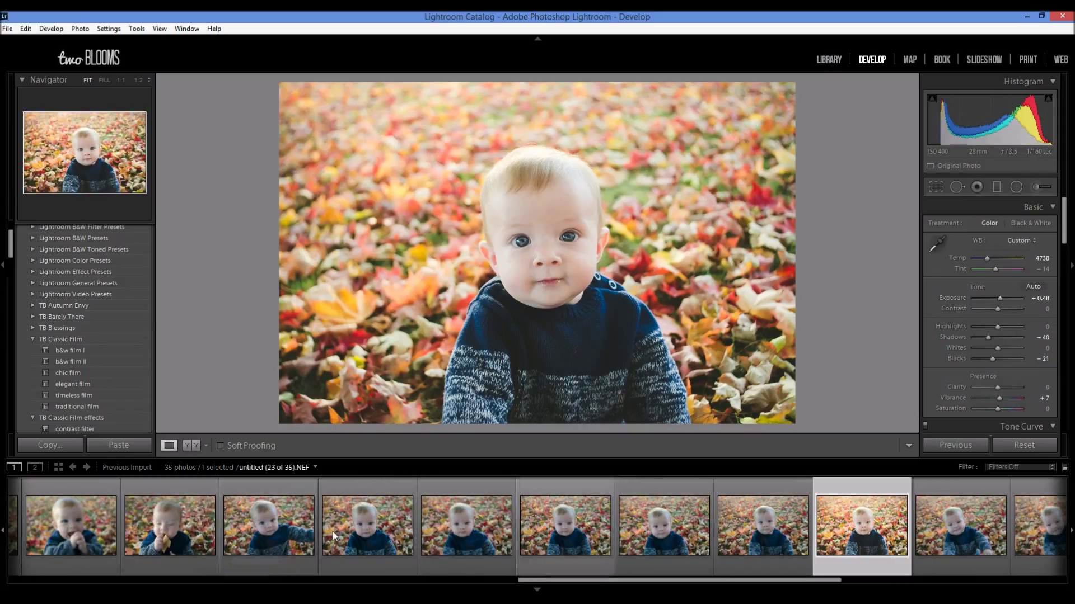
pyautogui.scroll(-3, 511, 549)
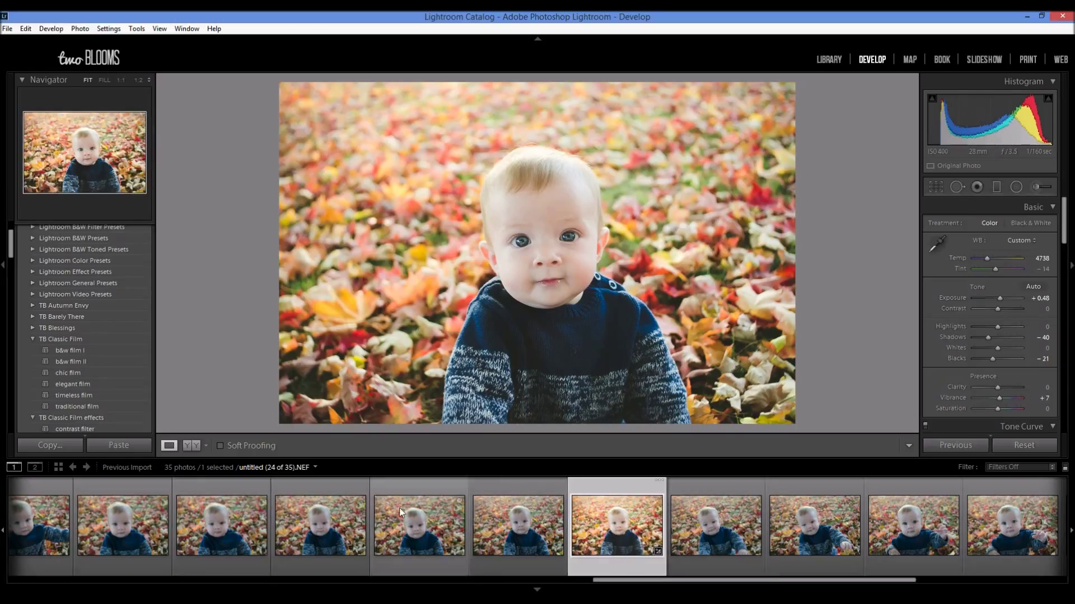
# Extend the selection around edited photo 26 to include photos 23 to 30, keeping 26 as the active photo
pyautogui.keyDown('ctrl'); pyautogui.click(424, 533); pyautogui.keyUp('ctrl')
pyautogui.keyDown('ctrl'); pyautogui.click(500, 524); pyautogui.keyUp('ctrl')
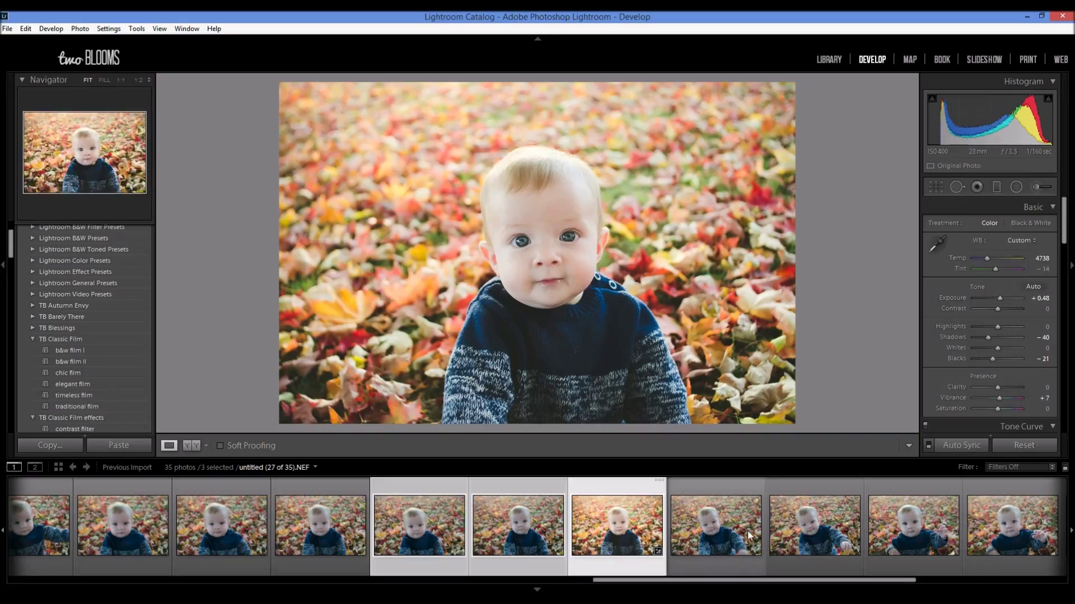
pyautogui.keyDown('ctrl'); pyautogui.click(713, 530); pyautogui.keyUp('ctrl')
pyautogui.keyDown('ctrl'); pyautogui.click(826, 529); pyautogui.keyUp('ctrl')
pyautogui.keyDown('ctrl'); pyautogui.click(906, 535); pyautogui.keyUp('ctrl')
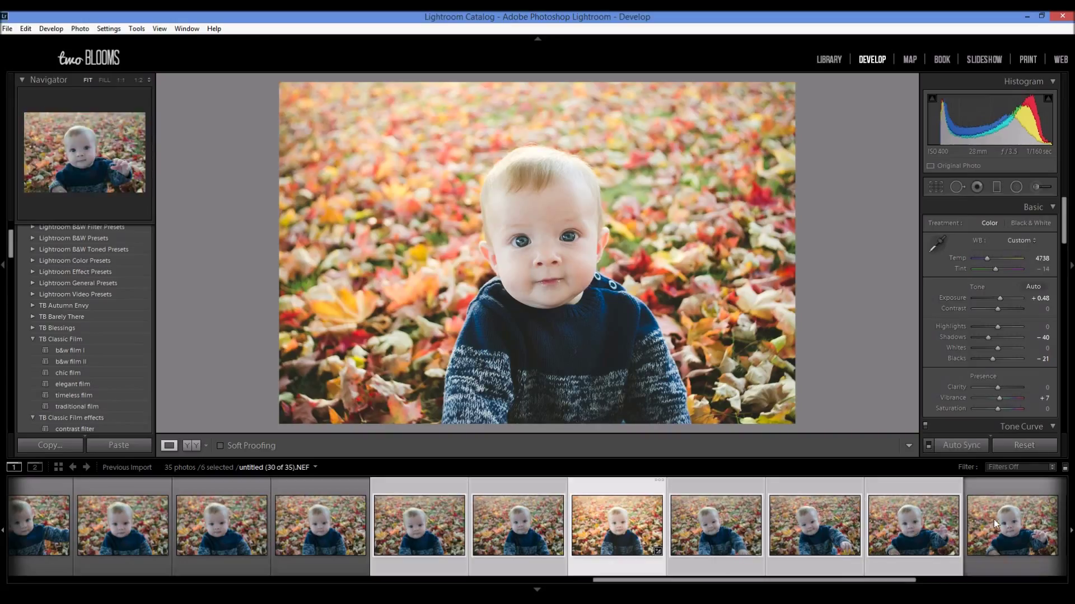
pyautogui.keyDown('ctrl'); pyautogui.click(993, 519); pyautogui.keyUp('ctrl')
pyautogui.keyDown('ctrl'); pyautogui.click(343, 534); pyautogui.keyUp('ctrl')
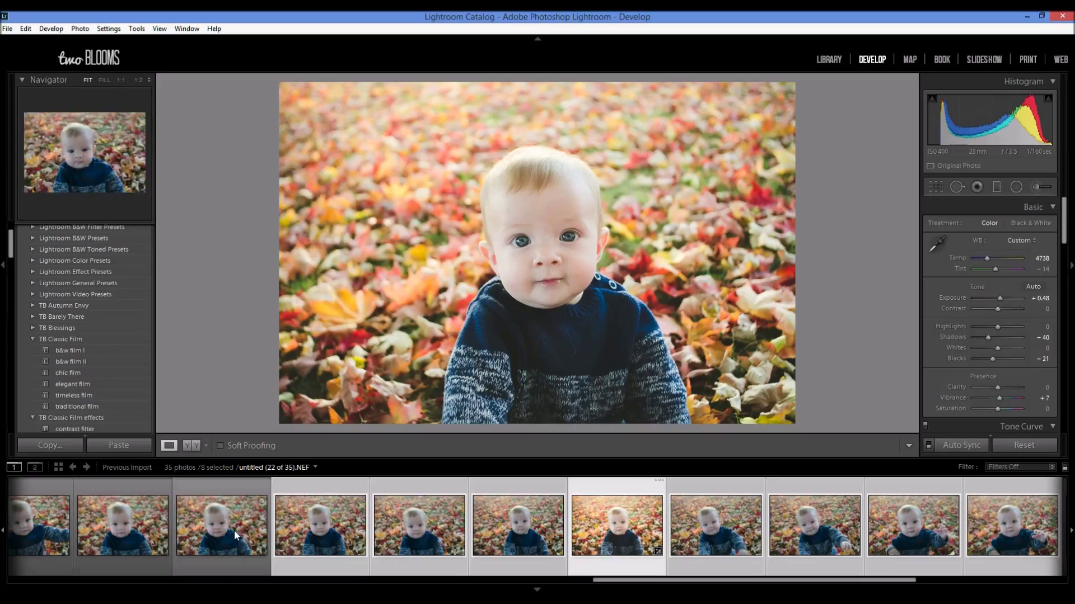
# Remove photos 23, 24 and 29 from the selection, keeping 25 to 28 and 30 selected
pyautogui.keyDown('ctrl'); pyautogui.click(899, 537); pyautogui.keyUp('ctrl')
pyautogui.keyDown('ctrl'); pyautogui.click(1007, 531); pyautogui.keyUp('ctrl')
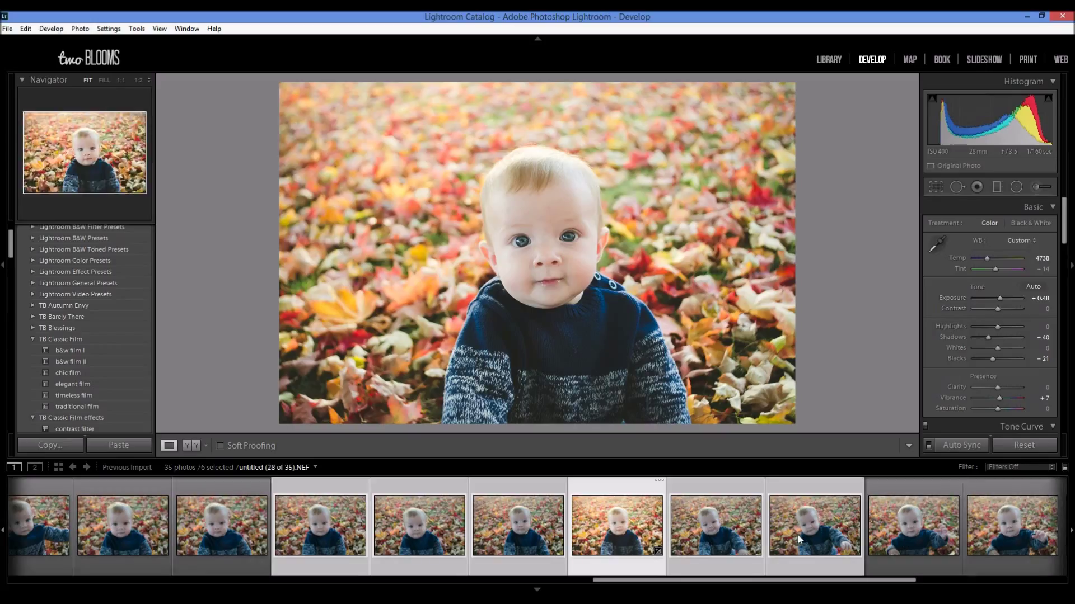
pyautogui.keyDown('ctrl'); pyautogui.click(341, 539); pyautogui.keyUp('ctrl')
pyautogui.keyDown('ctrl'); pyautogui.click(428, 538); pyautogui.keyUp('ctrl')
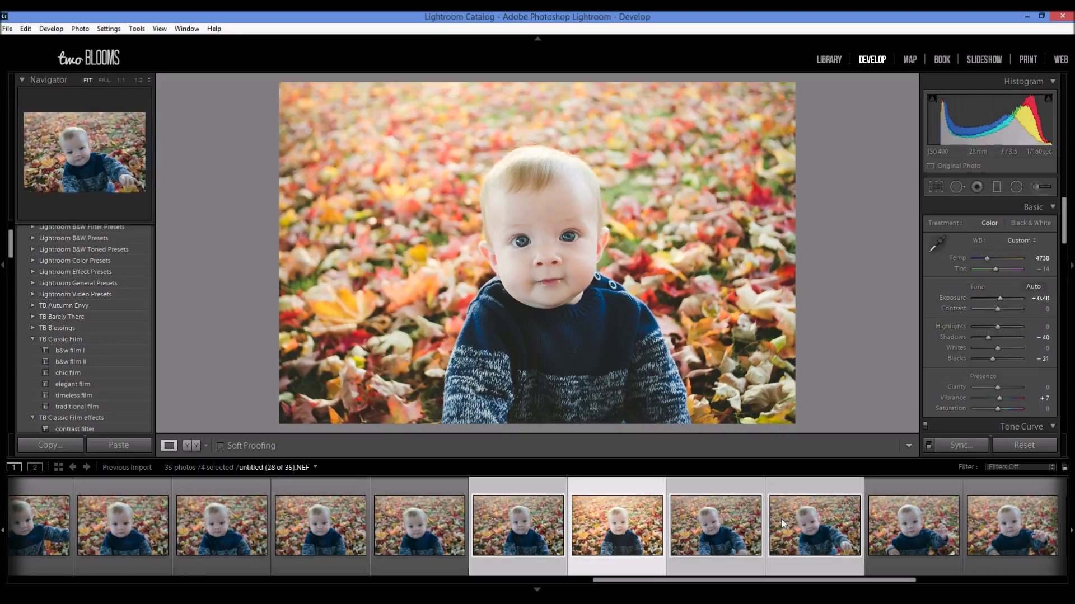
pyautogui.keyDown('ctrl'); pyautogui.click(1001, 536); pyautogui.keyUp('ctrl')
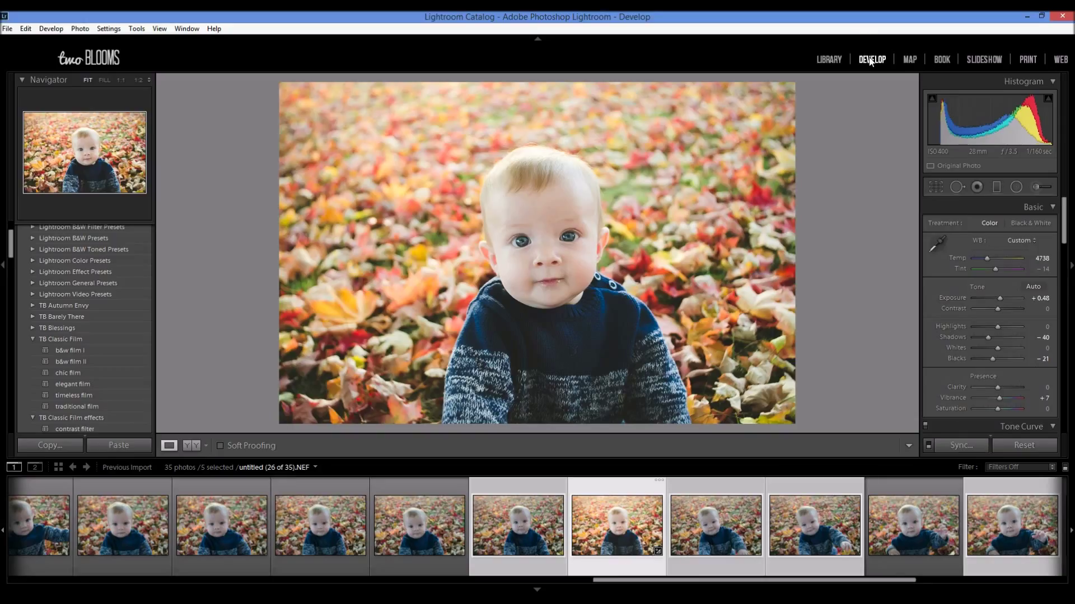
# Open the settings synchronization for the selected photos, clear all options, and include only Process Version and White Balance
pyautogui.click(964, 445)
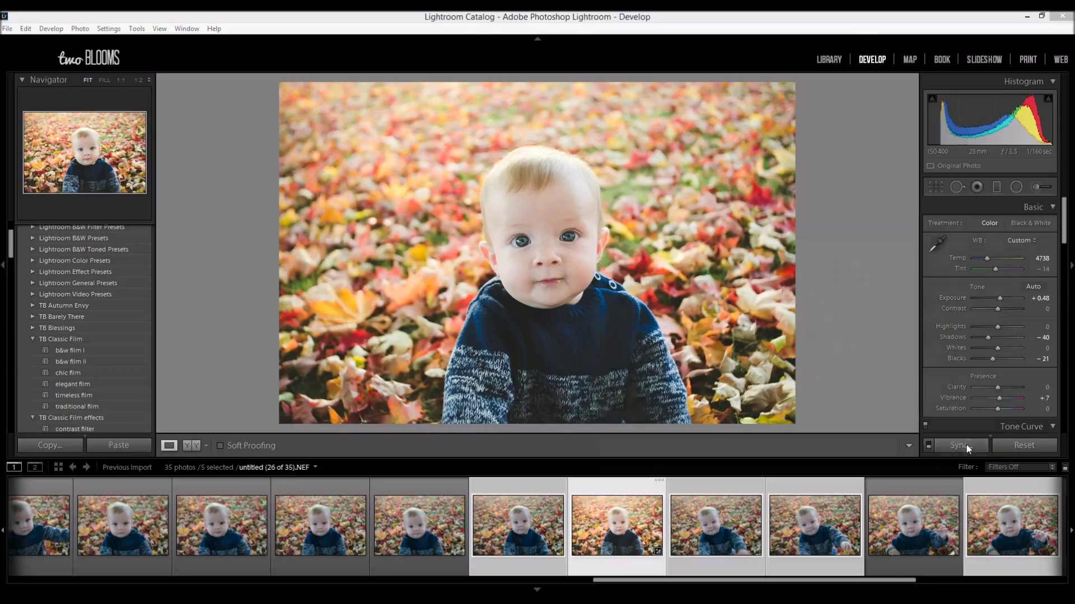
pyautogui.moveTo(833, 229); pyautogui.dragTo(638, 195)
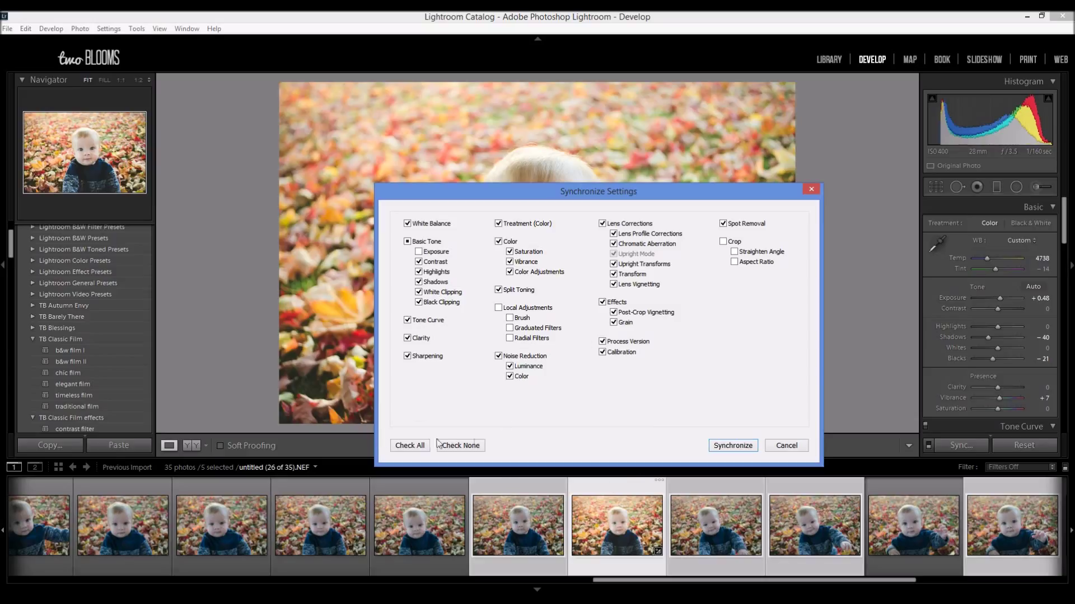
pyautogui.click(473, 451)
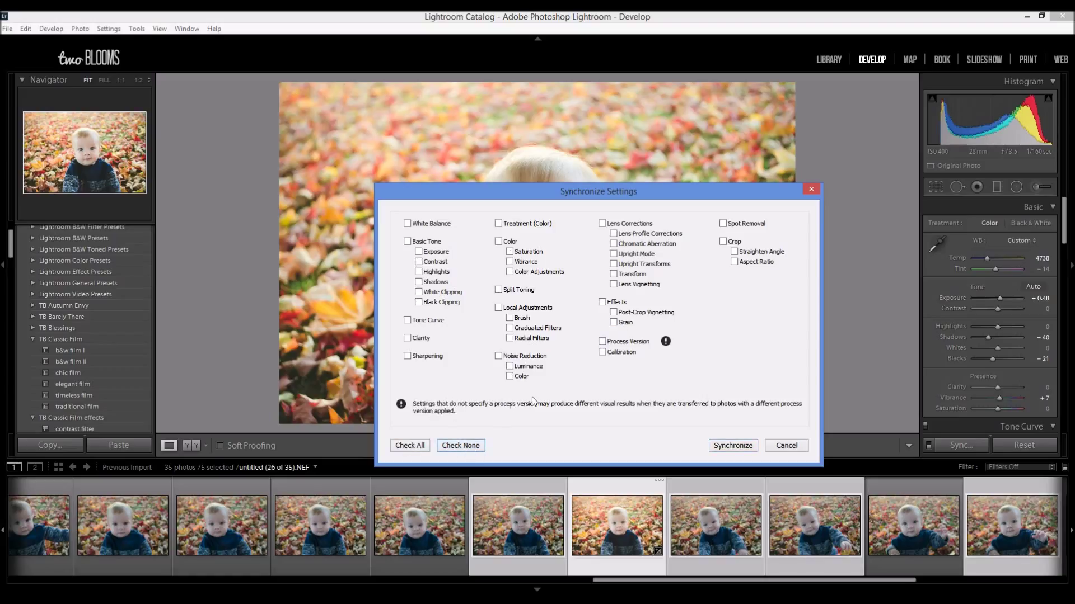
pyautogui.click(602, 342)
pyautogui.click(602, 342)
pyautogui.click(602, 342)
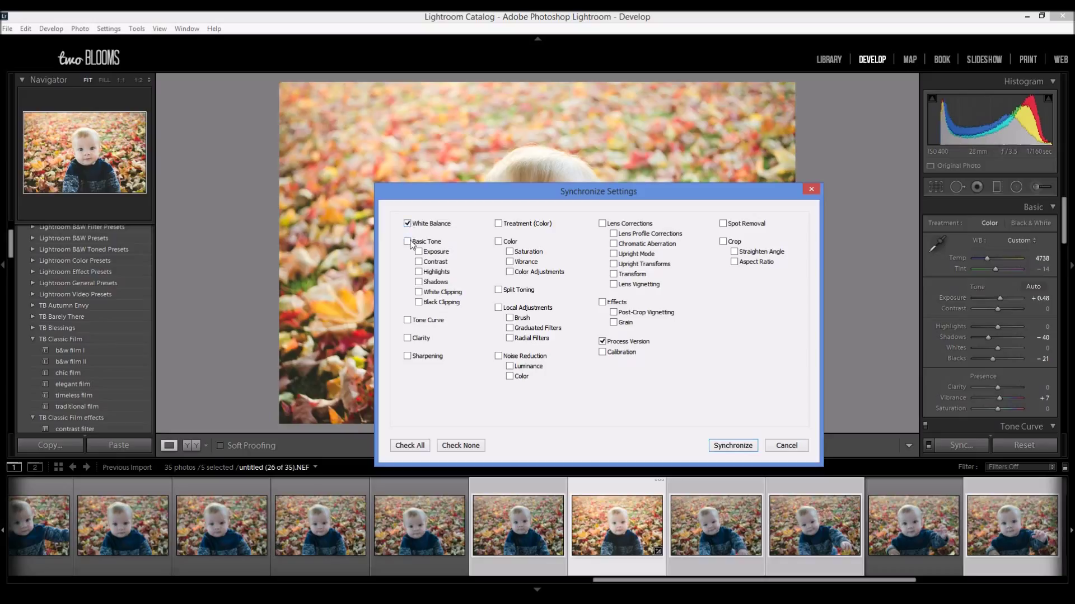
# Include Basic Tone, Tone Curve, Sharpening and Effects, and synchronize the settings to the selected photos
pyautogui.click(408, 242)
pyautogui.click(408, 320)
pyautogui.click(603, 303)
pyautogui.moveTo(554, 191); pyautogui.dragTo(780, 201)
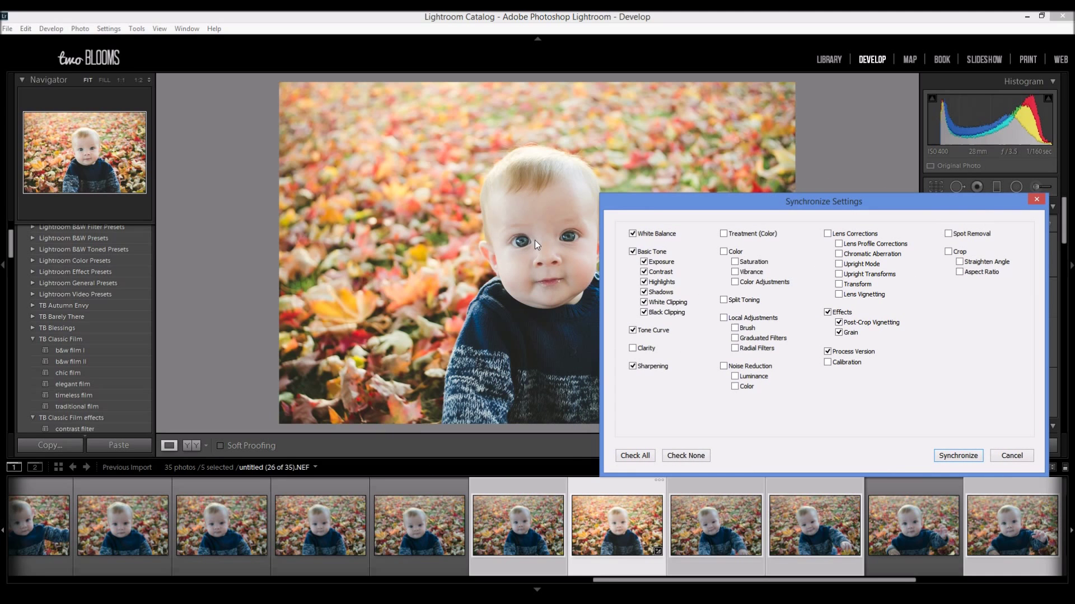
pyautogui.moveTo(717, 203); pyautogui.dragTo(599, 181)
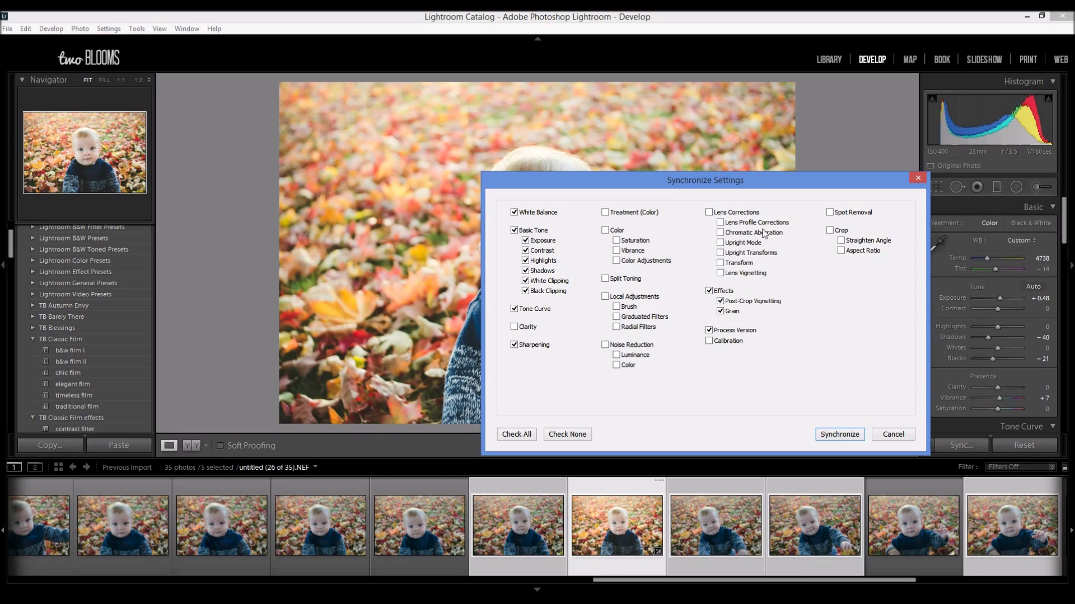
pyautogui.moveTo(769, 188); pyautogui.dragTo(646, 153)
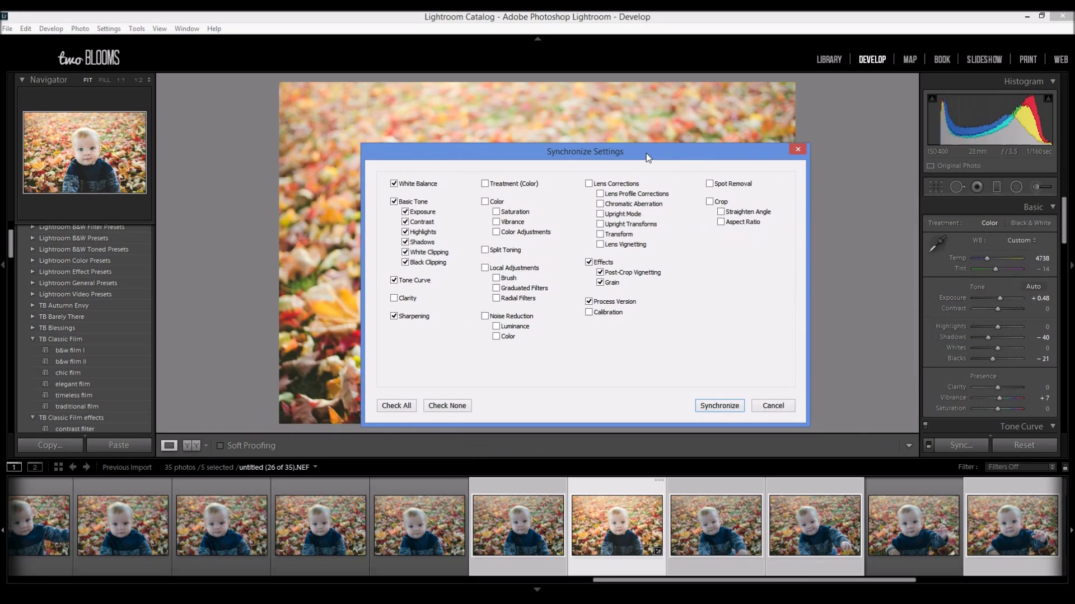
pyautogui.click(720, 406)
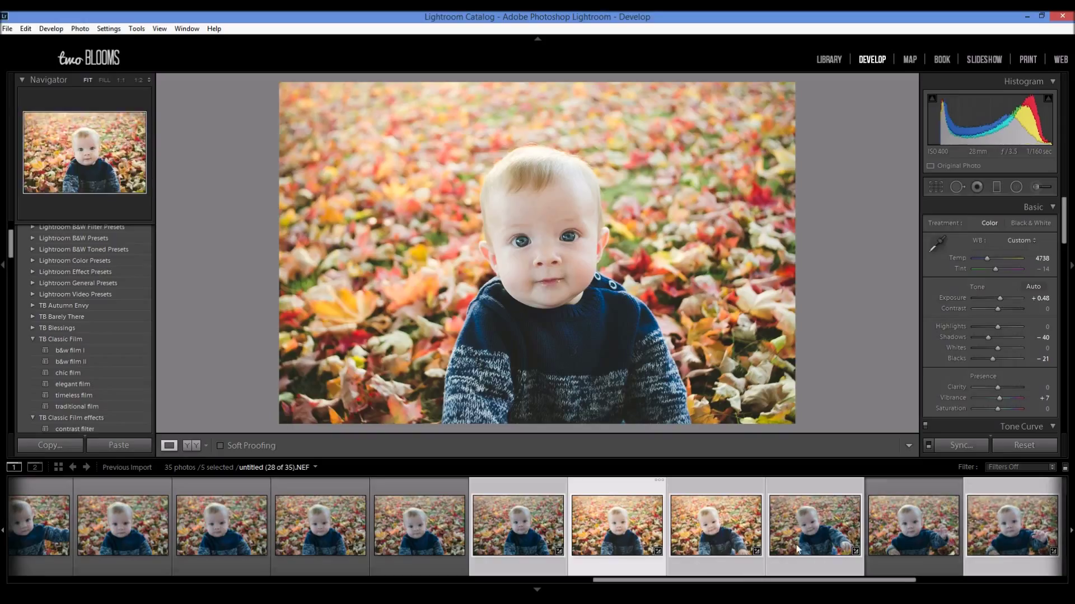
# Review the synchronized photos 27, 26, 25 and 30 one by one, comparing them with the edited source photo
pyautogui.click(719, 526)
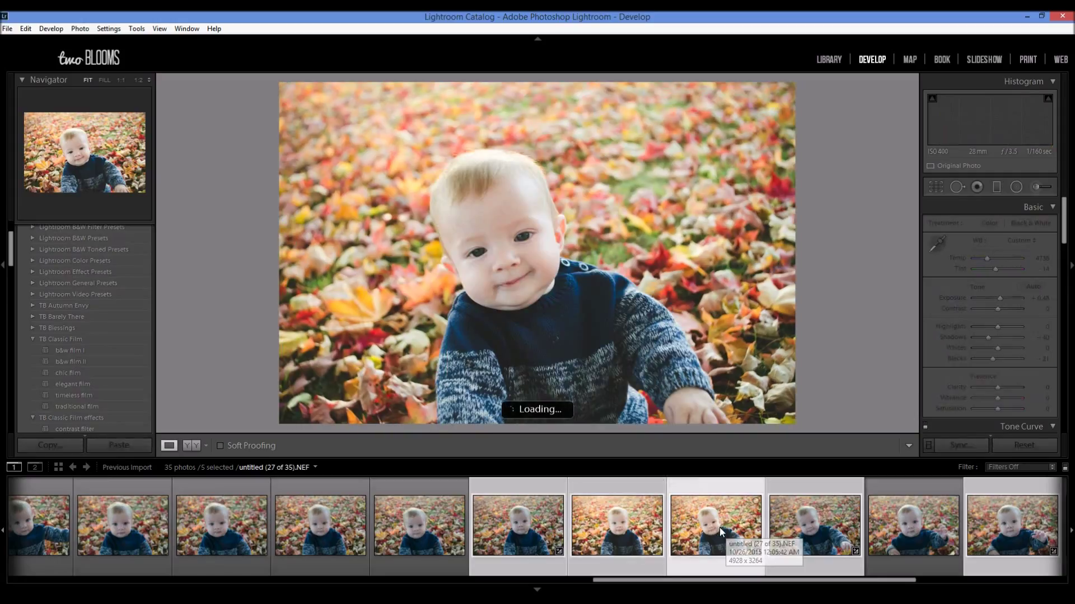
pyautogui.click(635, 531)
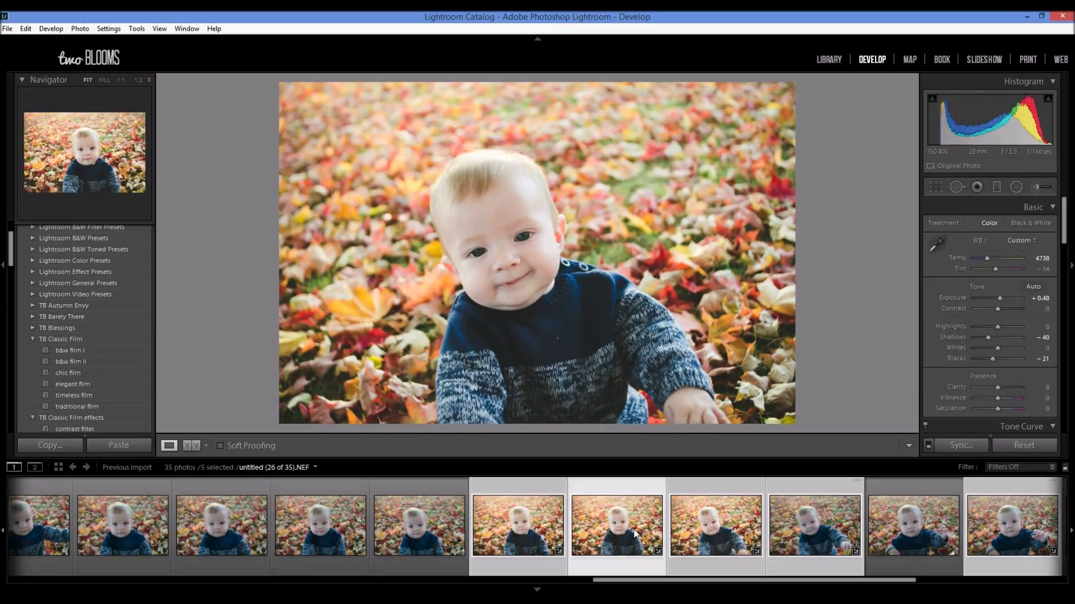
pyautogui.click(526, 534)
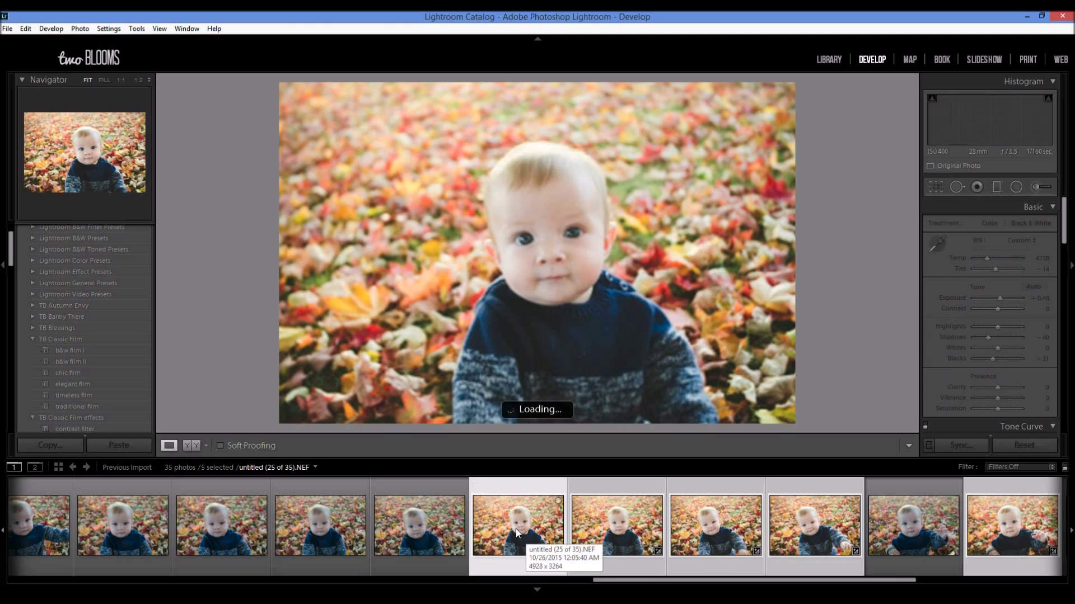
pyautogui.click(1013, 521)
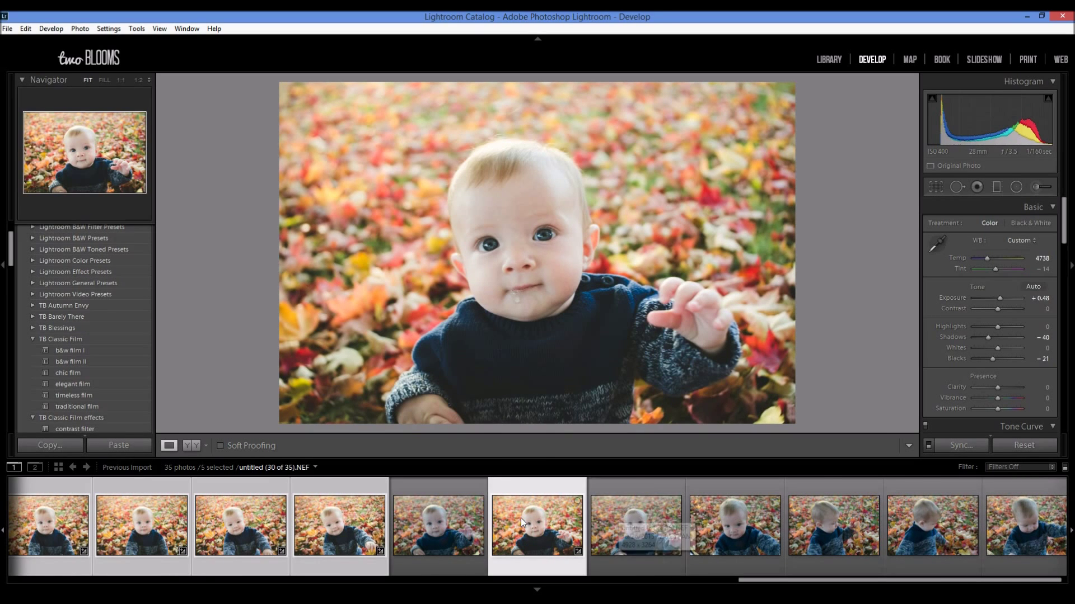
pyautogui.scroll(3, 549, 519)
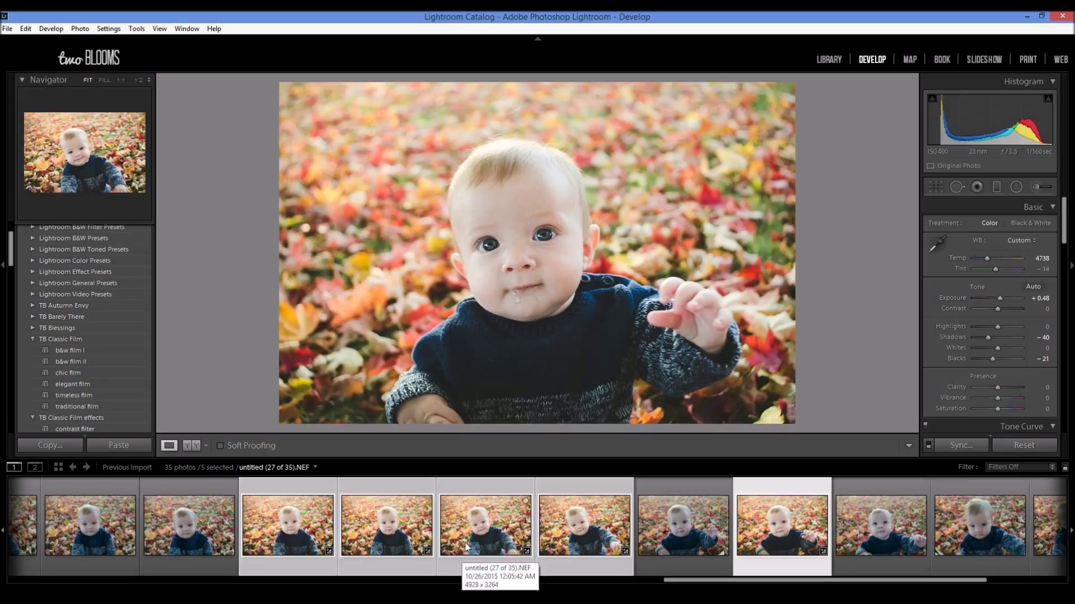
pyautogui.click(390, 539)
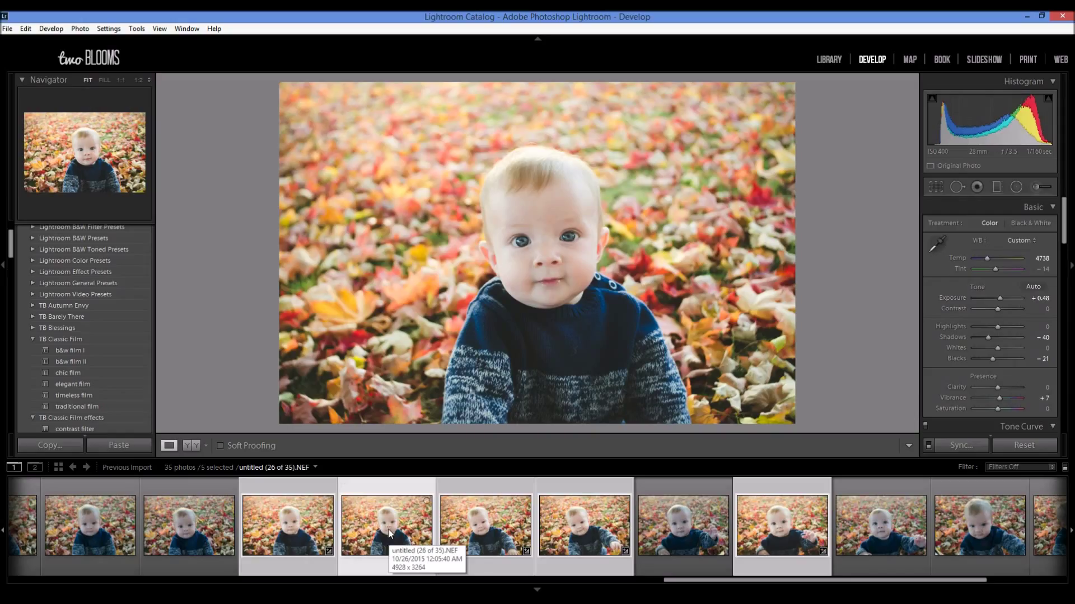
pyautogui.click(768, 525)
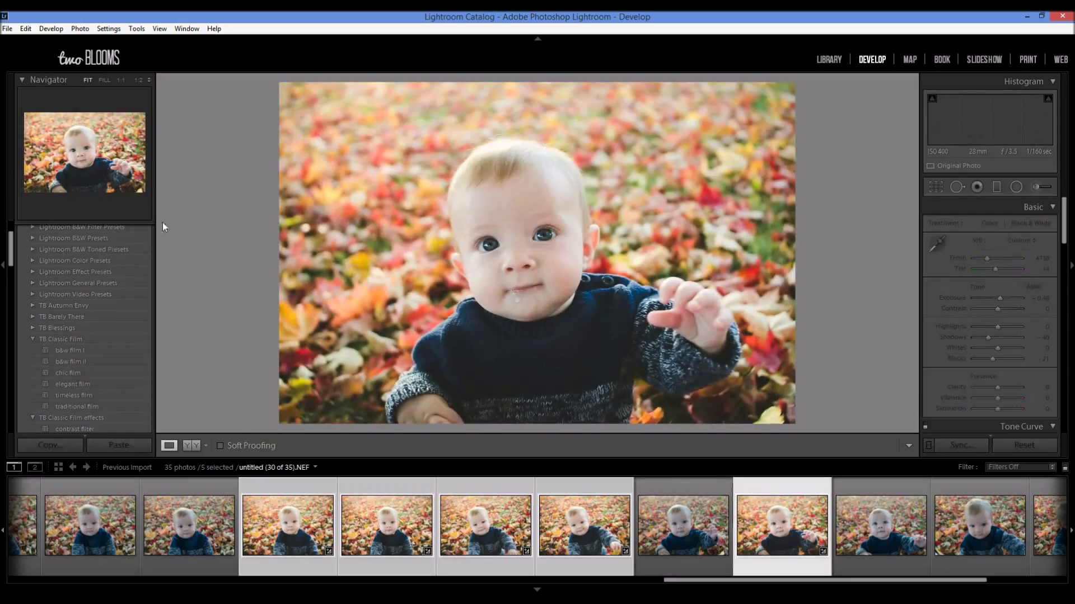
# Examine photos 30 and 26 in the side-by-side before and after view, checking the edit history of photo 30
pyautogui.click(191, 446)
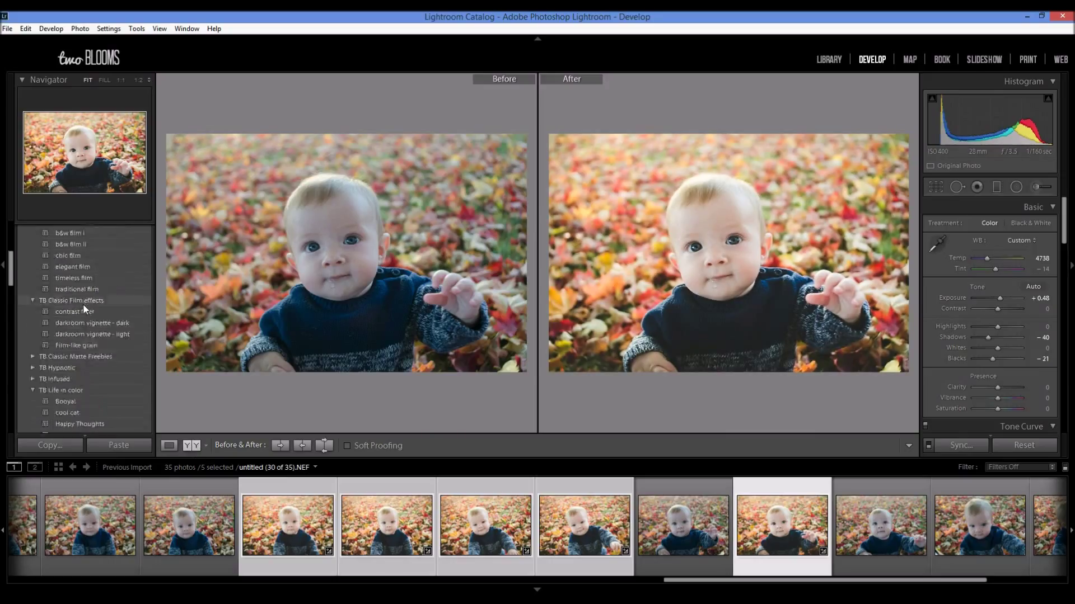
pyautogui.scroll(-10, 83, 304)
pyautogui.scroll(-4, 84, 307)
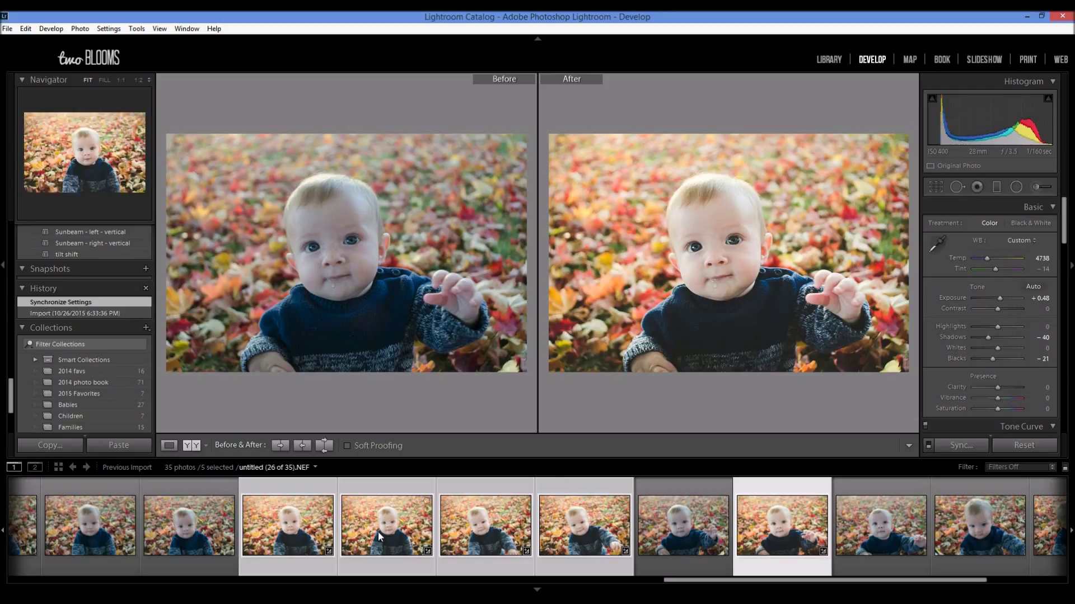
pyautogui.click(392, 534)
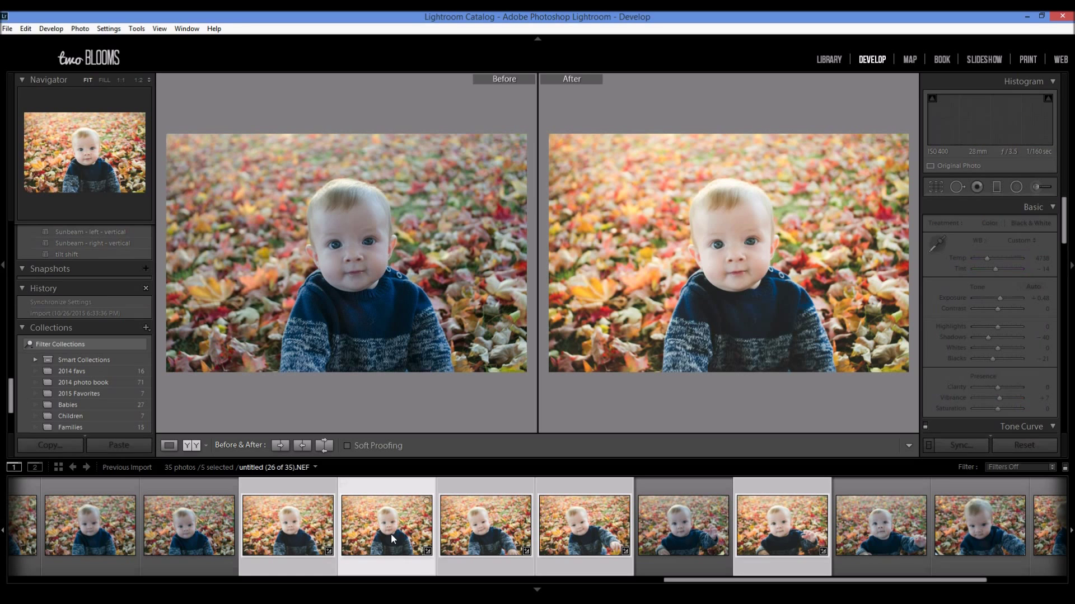
pyautogui.scroll(5, 127, 386)
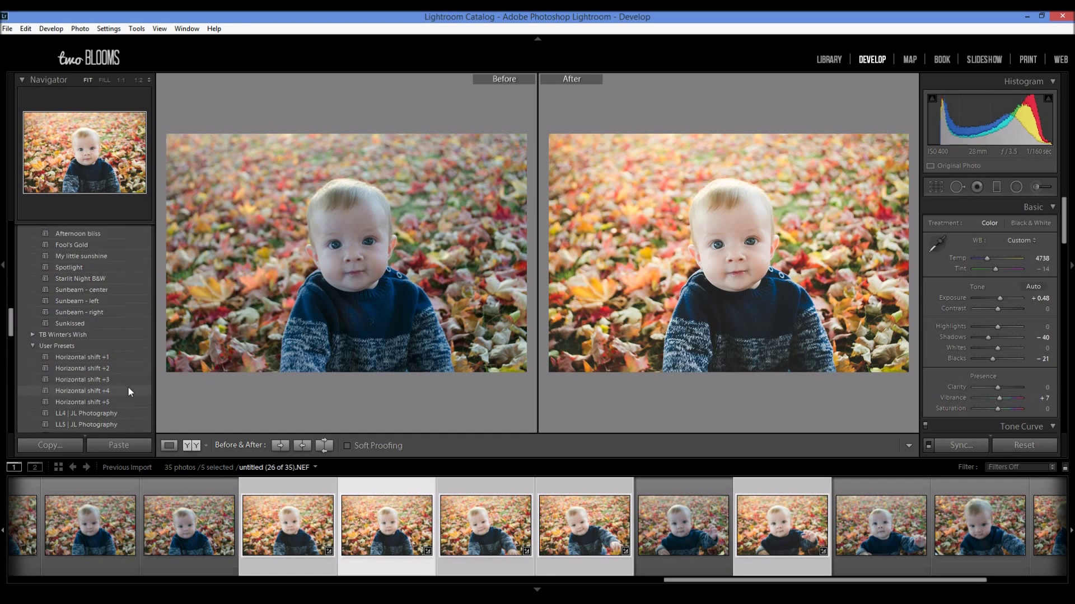
pyautogui.scroll(2, 131, 387)
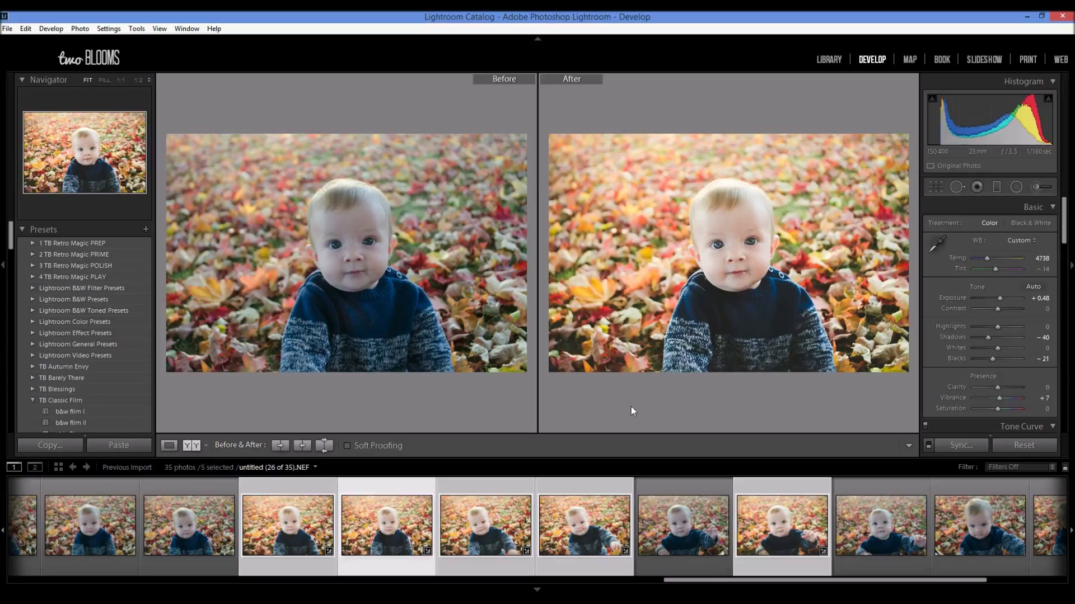